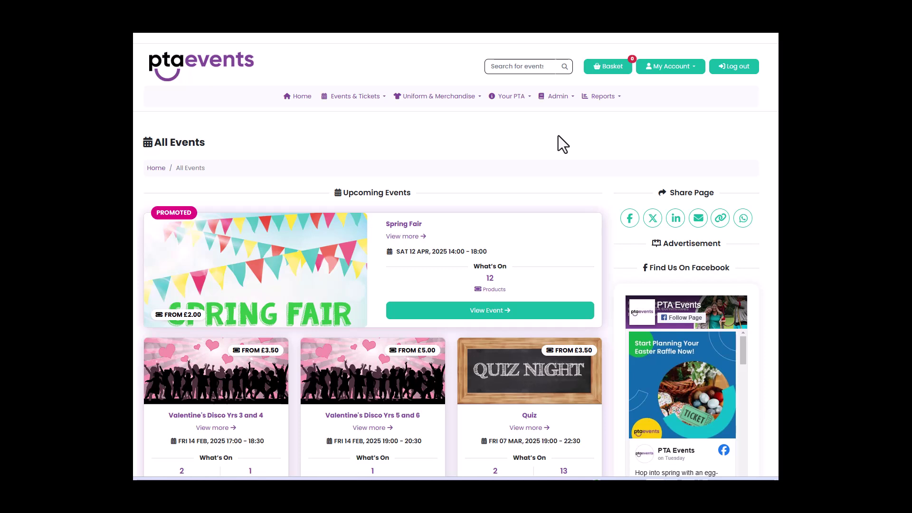
Step: Open the product groups administration and start adding a new product group
{"action": "left_click", "coordinate": [559, 97]}
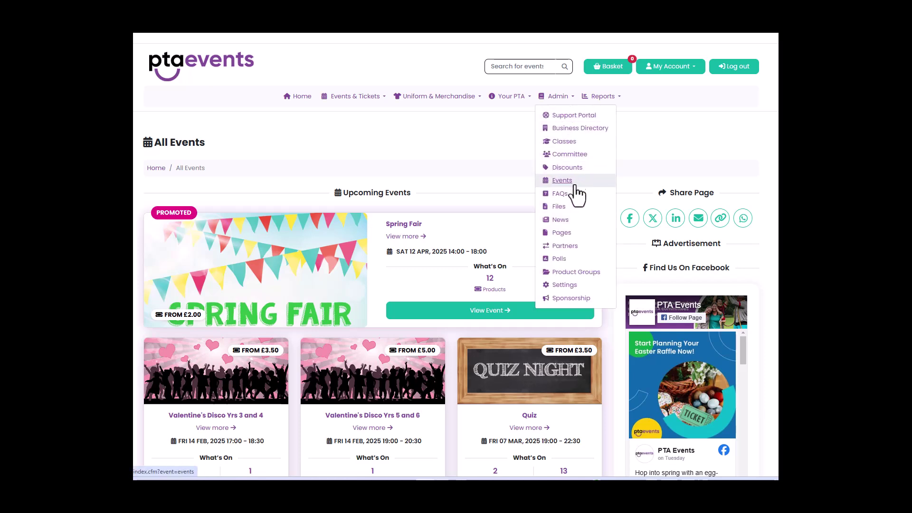
{"action": "left_click", "coordinate": [579, 273]}
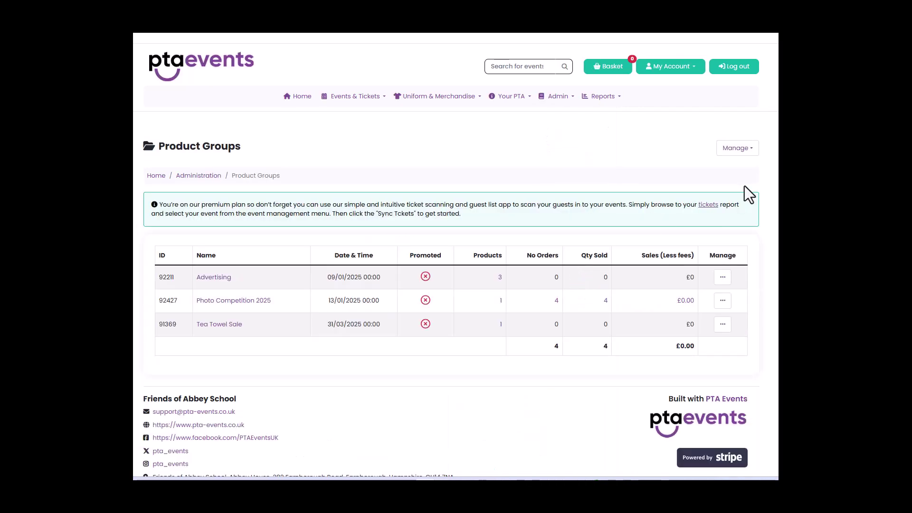
{"action": "left_click", "coordinate": [744, 148]}
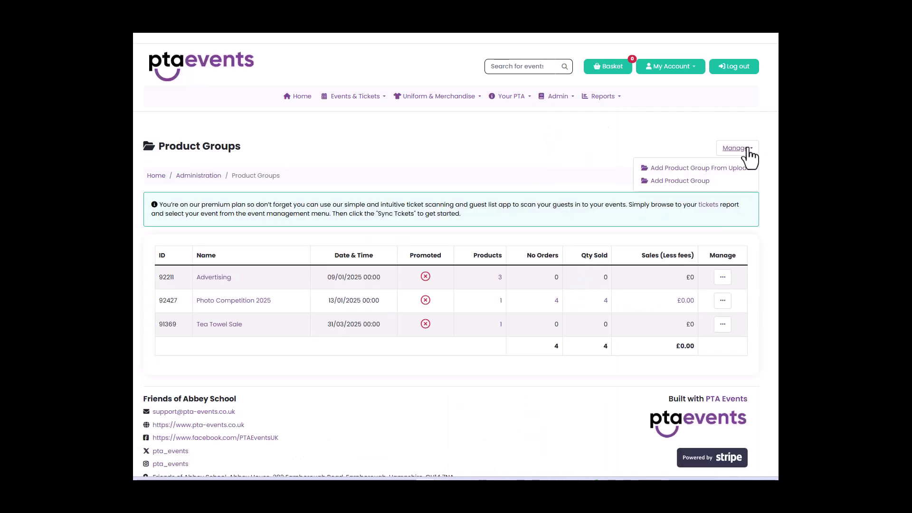
{"action": "left_click", "coordinate": [705, 181]}
Step: Name the product group "School Uniform Sale 2025" and set its type to School Uniform
{"action": "left_click", "coordinate": [387, 232]}
{"action": "left_click", "coordinate": [269, 274]}
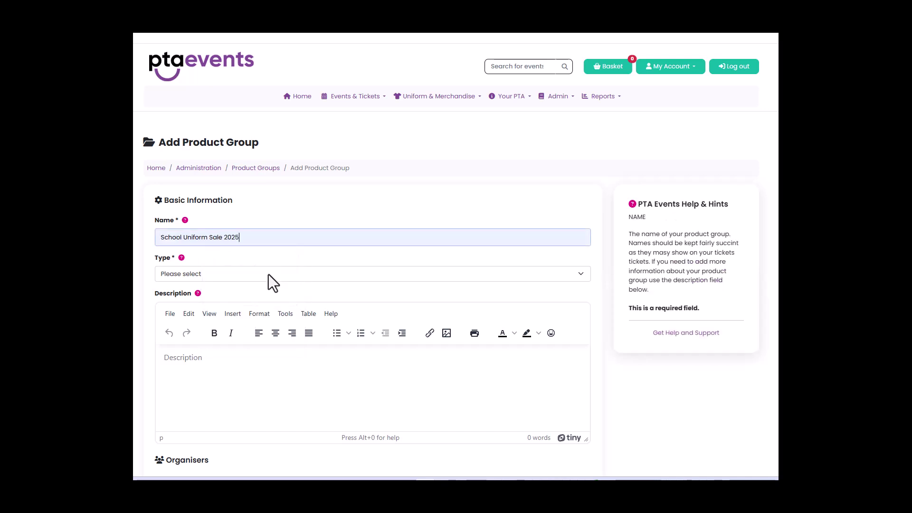
{"action": "left_click", "coordinate": [268, 275]}
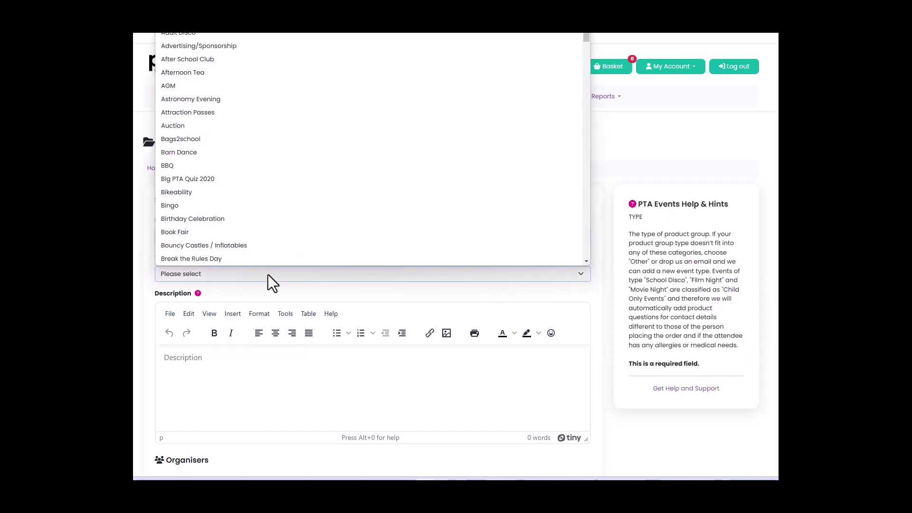
{"action": "scroll", "coordinate": [323, 124], "scroll_direction": "down", "scroll_amount": 10}
{"action": "left_click", "coordinate": [315, 102]}
Step: Enter a description stating that 15% of uniform proceeds go to the PTA/organisation and the shop opens 08:15 – 08:45 Monday, Wednesday and Friday in term time
{"action": "left_click", "coordinate": [244, 356]}
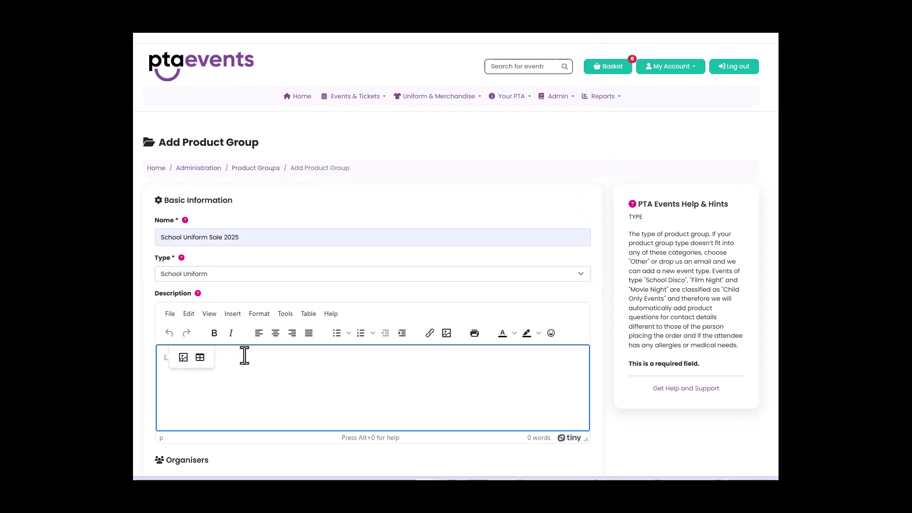
{"action": "type", "text": "We sell new school uniform/kit on behalf of the school with15% of all proceeds raised for the PTA/organisation. Our uniform/kit shop is open in the reception block from 08:15 – 08:45 on Monday, Wednesday and Friday, every week within term time."}
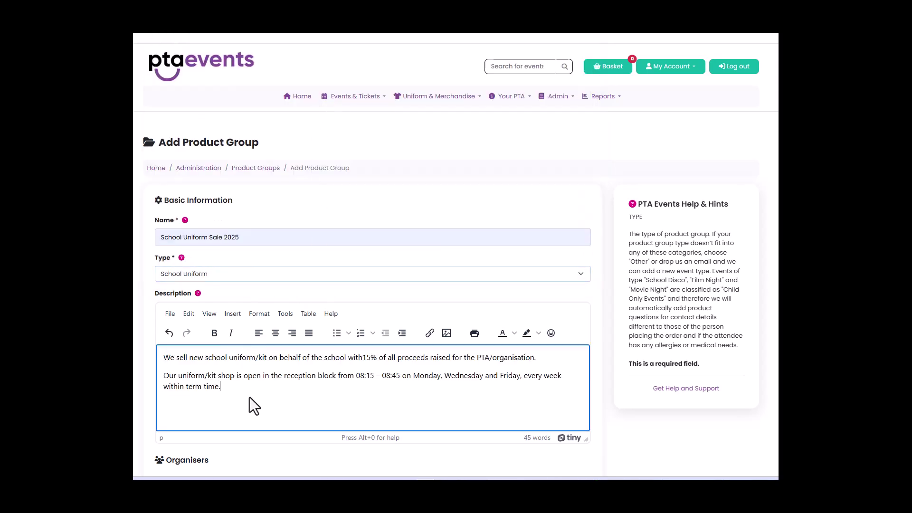
Step: Assign a committee member as Organiser 1 and a different member as Organiser 2
{"action": "scroll", "coordinate": [249, 397], "scroll_direction": "down", "scroll_amount": 2}
{"action": "scroll", "coordinate": [250, 404], "scroll_direction": "down", "scroll_amount": 2}
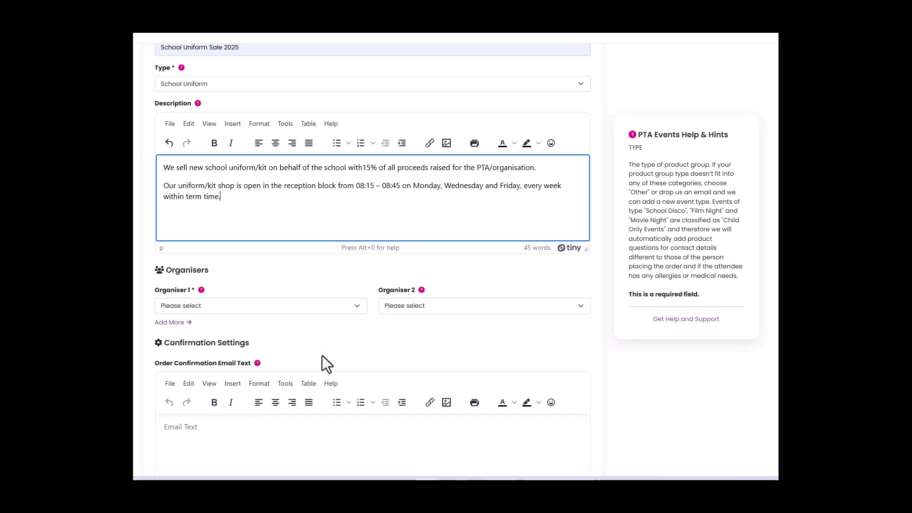
{"action": "left_click", "coordinate": [355, 306]}
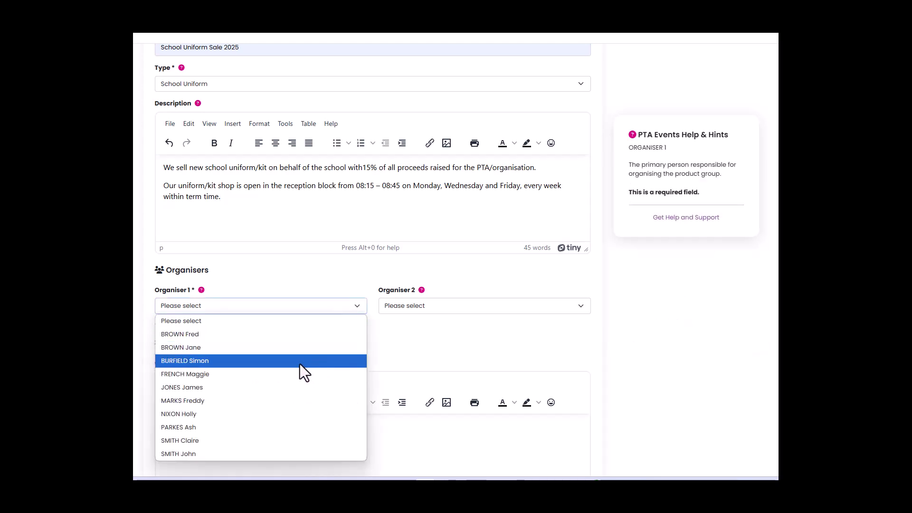
{"action": "left_click", "coordinate": [277, 447]}
{"action": "left_click", "coordinate": [468, 306]}
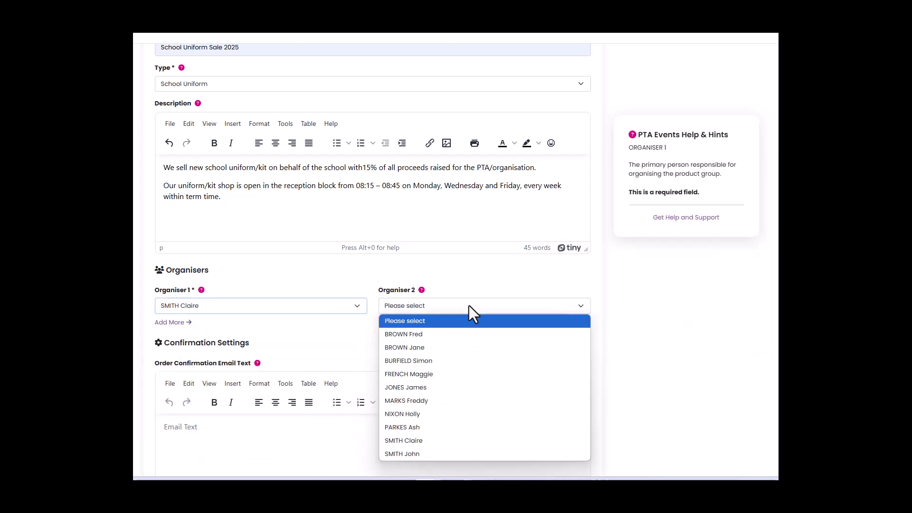
{"action": "left_click", "coordinate": [411, 454]}
Step: Add two more organiser fields and assign committee members as Organiser 3 and Organiser 4
{"action": "left_click", "coordinate": [169, 322]}
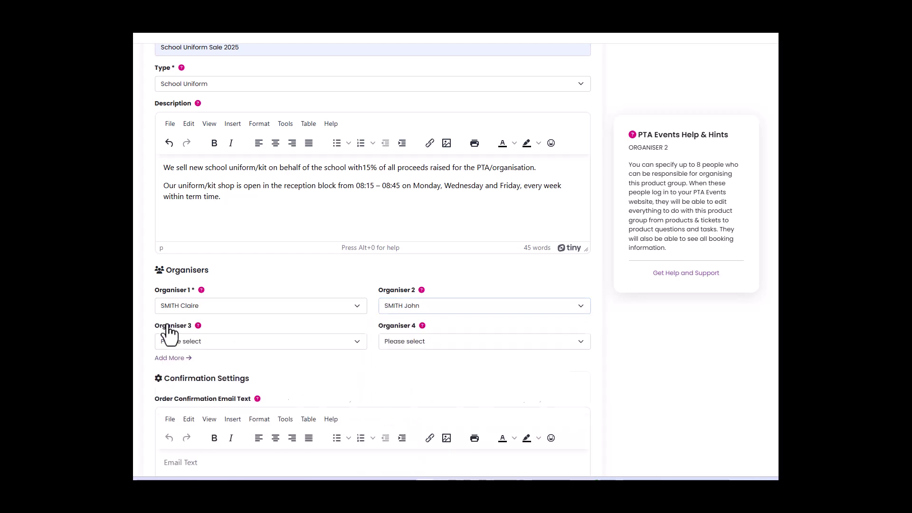
{"action": "left_click", "coordinate": [281, 346]}
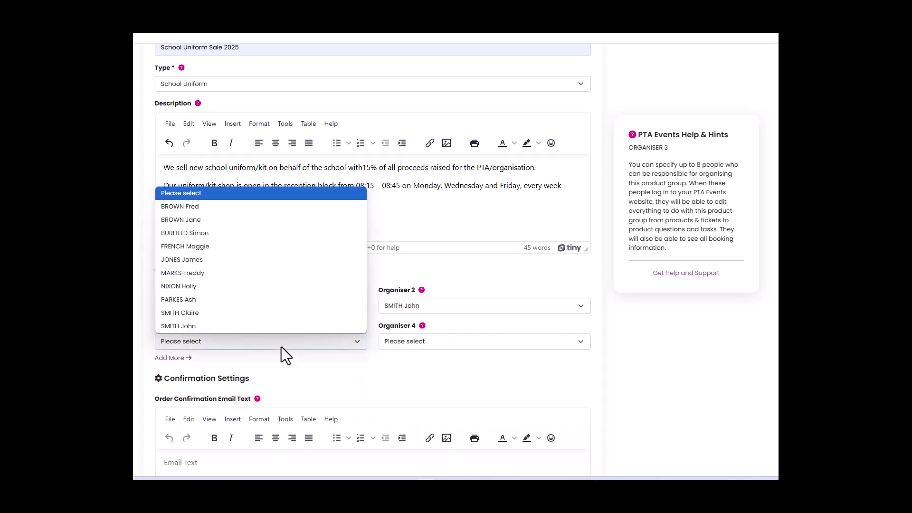
{"action": "left_click", "coordinate": [270, 261]}
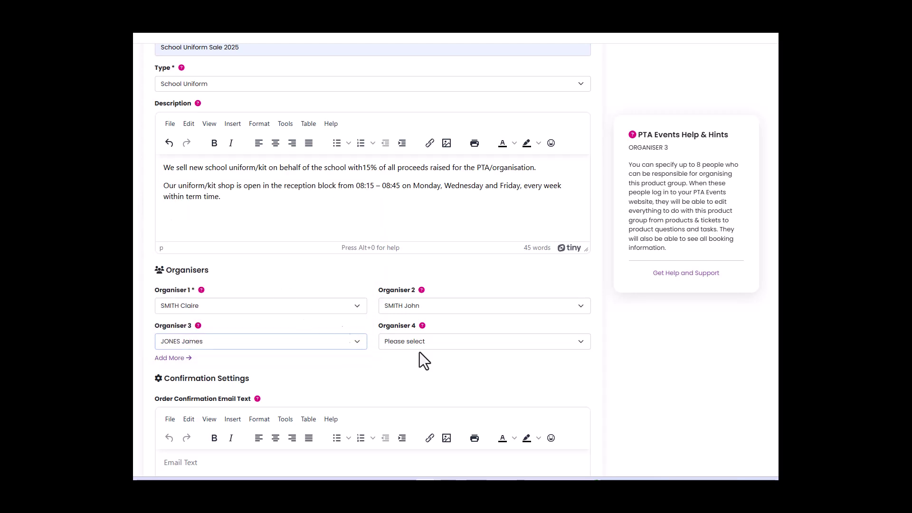
{"action": "left_click", "coordinate": [445, 346]}
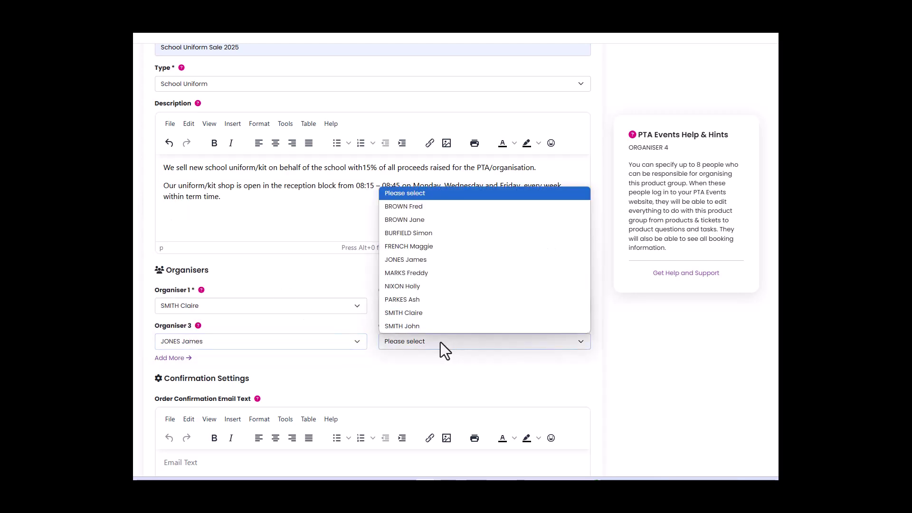
{"action": "left_click", "coordinate": [422, 211]}
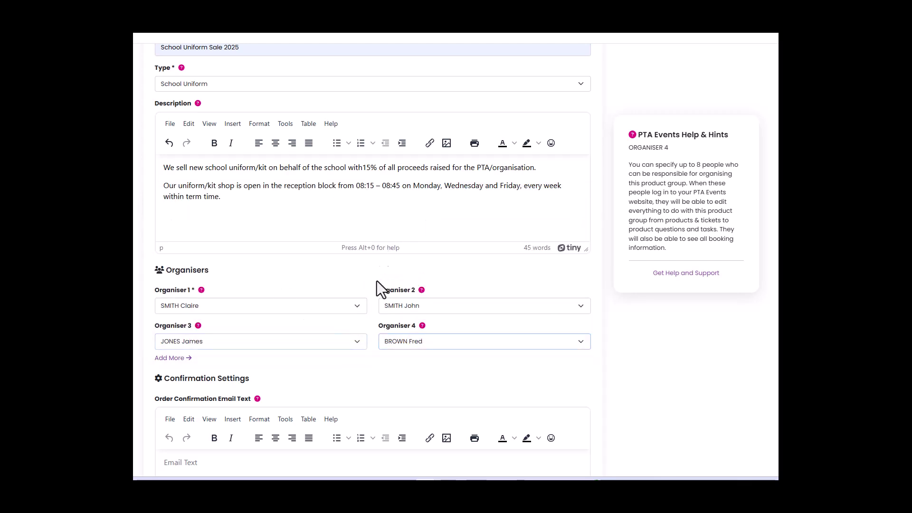
Step: Set the order confirmation email text to "Your order will be ready to collect from the PTA/club shop in the reception block 2 days after purchase."
{"action": "scroll", "coordinate": [277, 366], "scroll_direction": "down", "scroll_amount": 1}
{"action": "scroll", "coordinate": [280, 375], "scroll_direction": "down", "scroll_amount": 2}
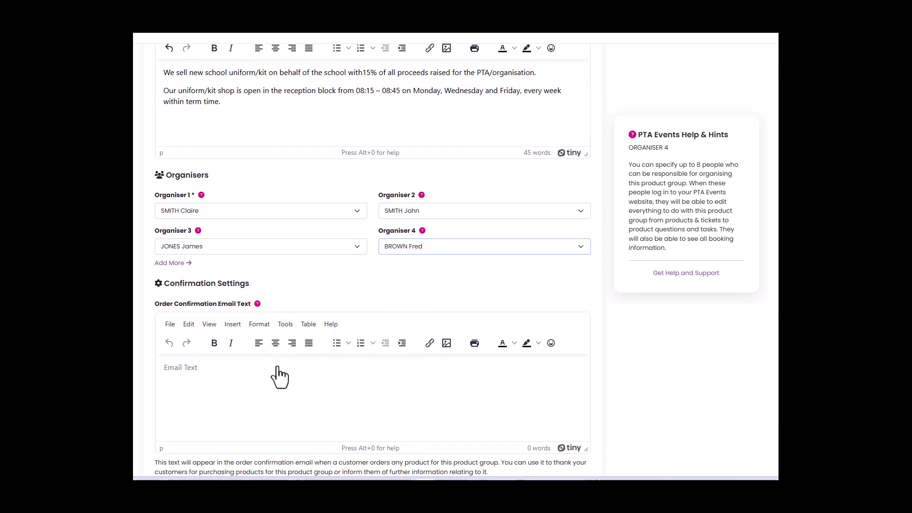
{"action": "left_click", "coordinate": [215, 325]}
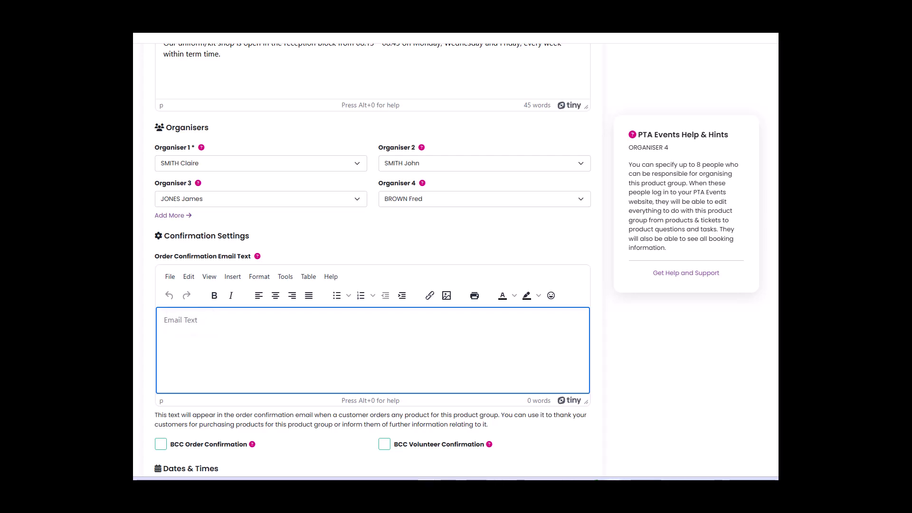
{"action": "left_click", "coordinate": [222, 325]}
{"action": "type", "text": "Your order will be ready to collect from the PTA/club shop in the reception block 2 days after purchase."}
Step: Set the start date and sale start date to 23/01/2025 and the sale end date to 23/01/2027
{"action": "scroll", "coordinate": [226, 337], "scroll_direction": "down", "scroll_amount": 5}
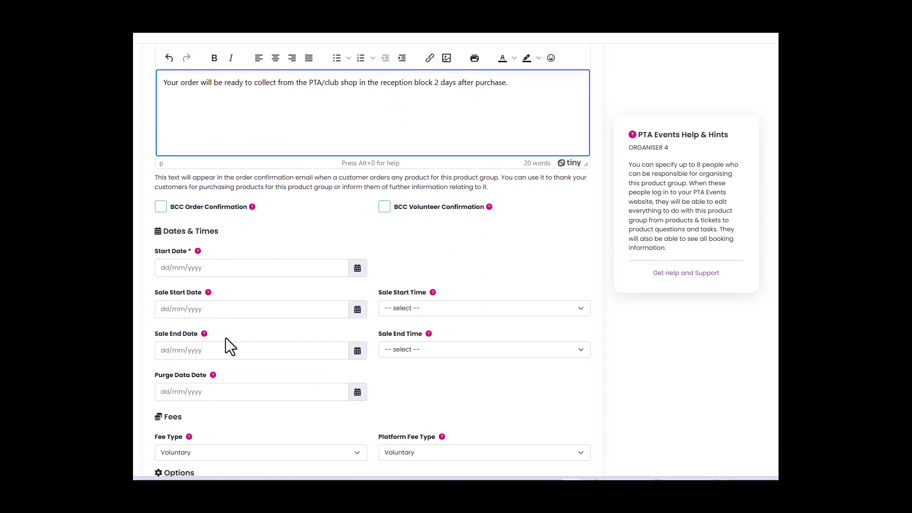
{"action": "left_click", "coordinate": [309, 269]}
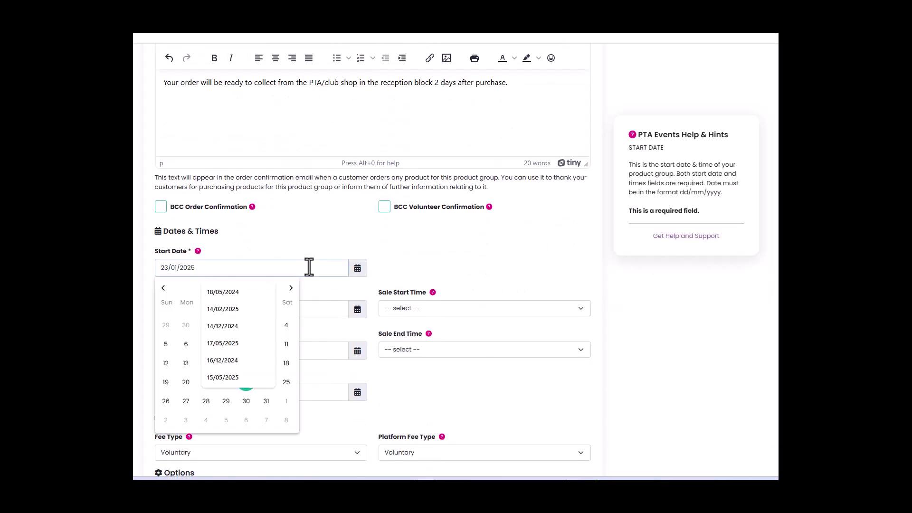
{"action": "left_click", "coordinate": [318, 312]}
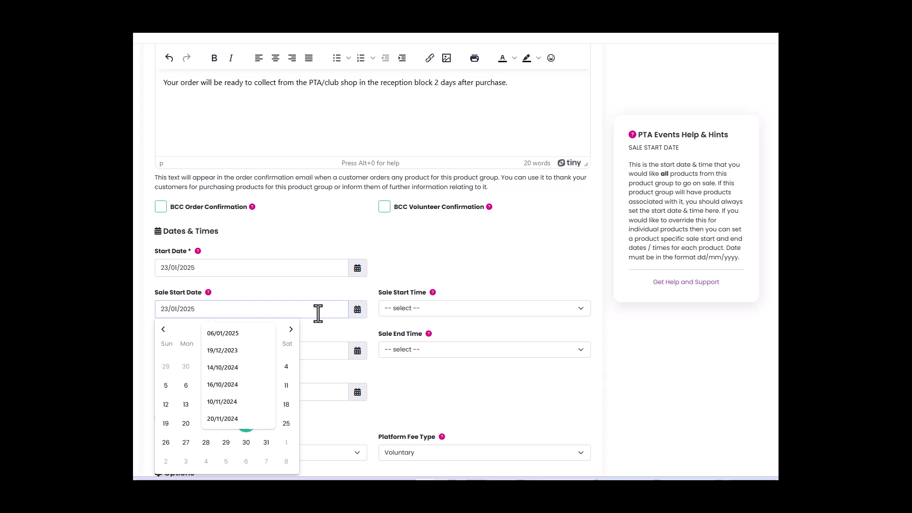
{"action": "left_click", "coordinate": [326, 349]}
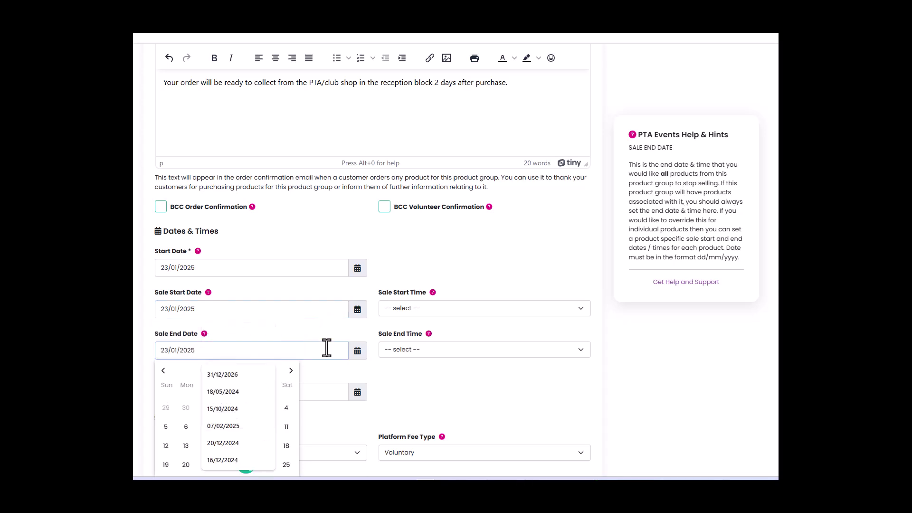
{"action": "key", "text": "BackSpace"}
{"action": "type", "text": "7"}
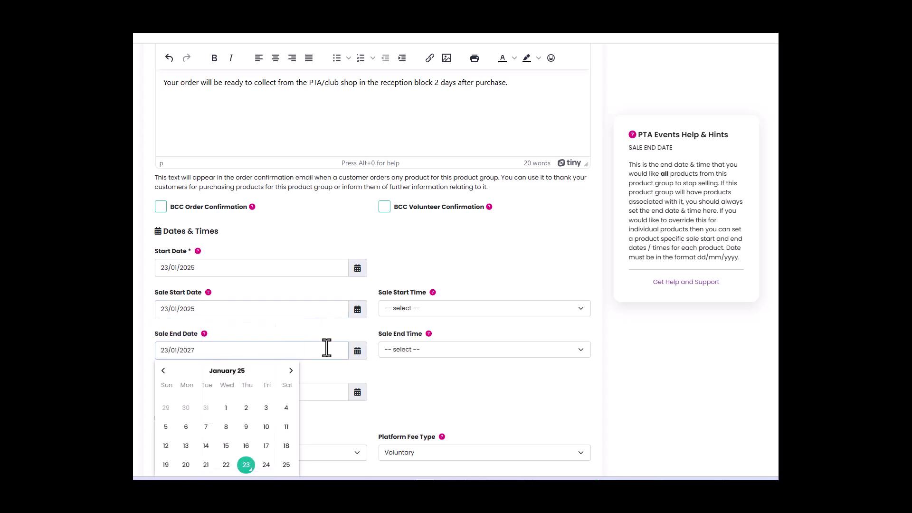
{"action": "scroll", "coordinate": [326, 348], "scroll_direction": "down", "scroll_amount": 1}
{"action": "left_click", "coordinate": [324, 369]}
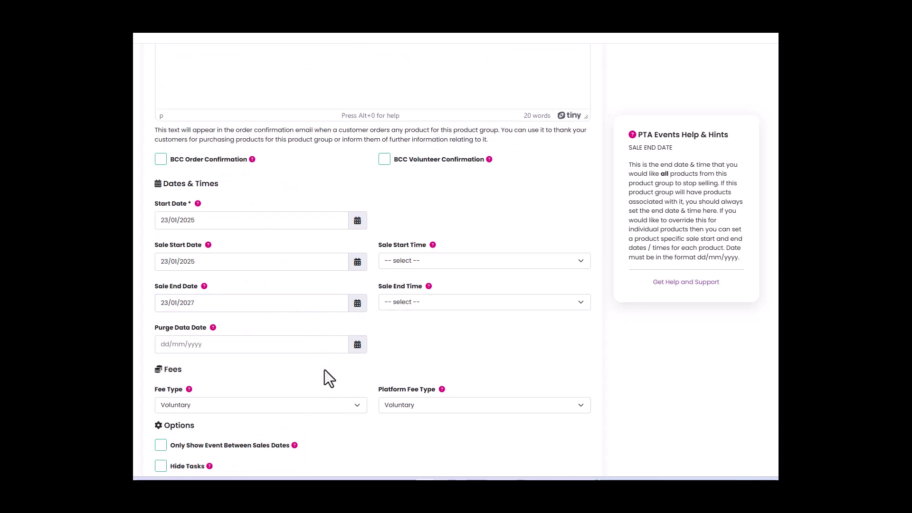
Step: Set the purge data date to 23/04/2027
{"action": "left_click", "coordinate": [277, 345]}
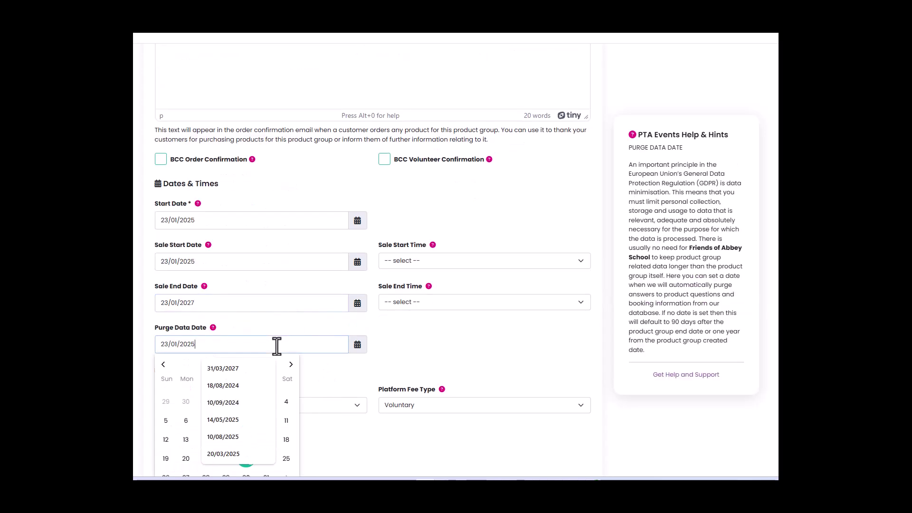
{"action": "key", "text": "BackSpace"}
{"action": "type", "text": "7"}
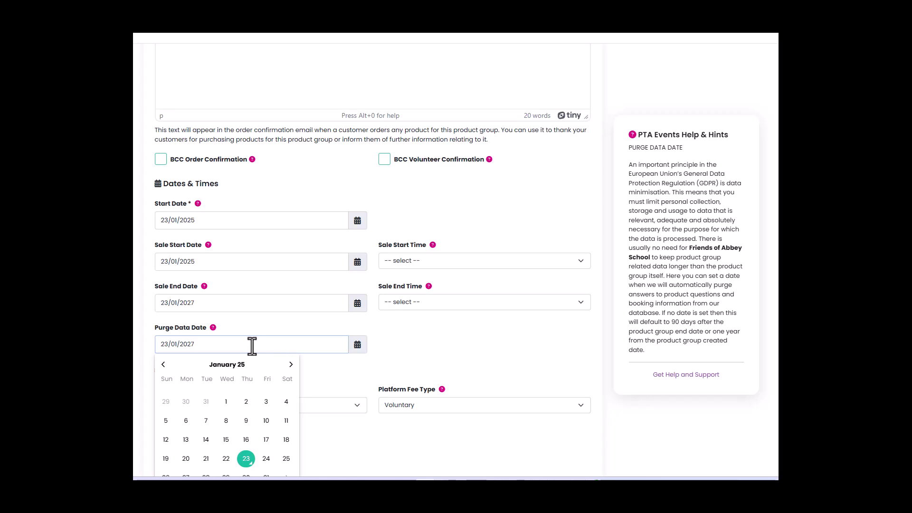
{"action": "left_click", "coordinate": [177, 343]}
{"action": "key", "text": "Delete"}
{"action": "type", "text": "4"}
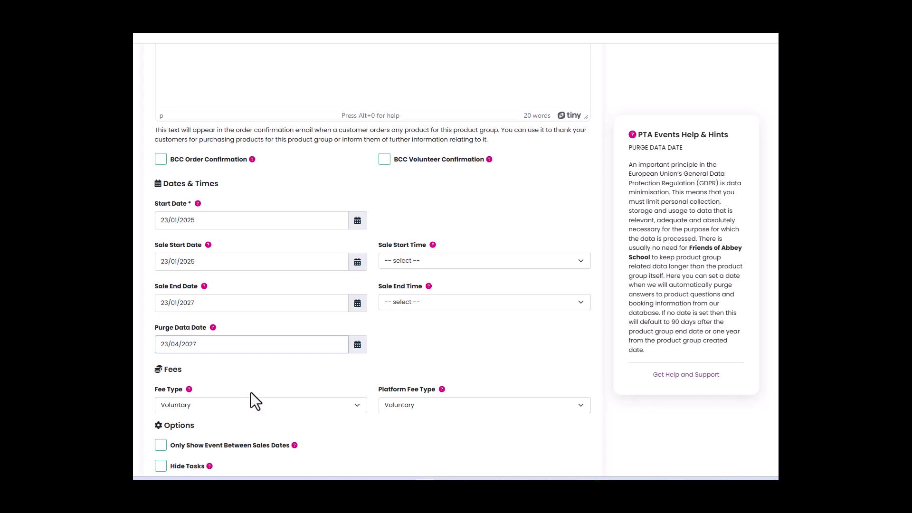
Step: Set both the transaction fee type and the platform fee type to Compulsory
{"action": "scroll", "coordinate": [251, 393], "scroll_direction": "down", "scroll_amount": 3}
{"action": "left_click", "coordinate": [355, 261]}
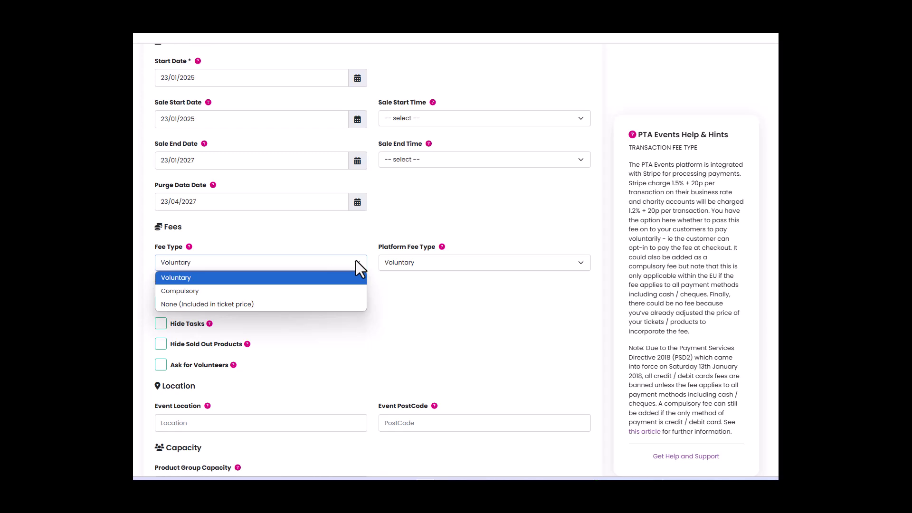
{"action": "left_click", "coordinate": [312, 294]}
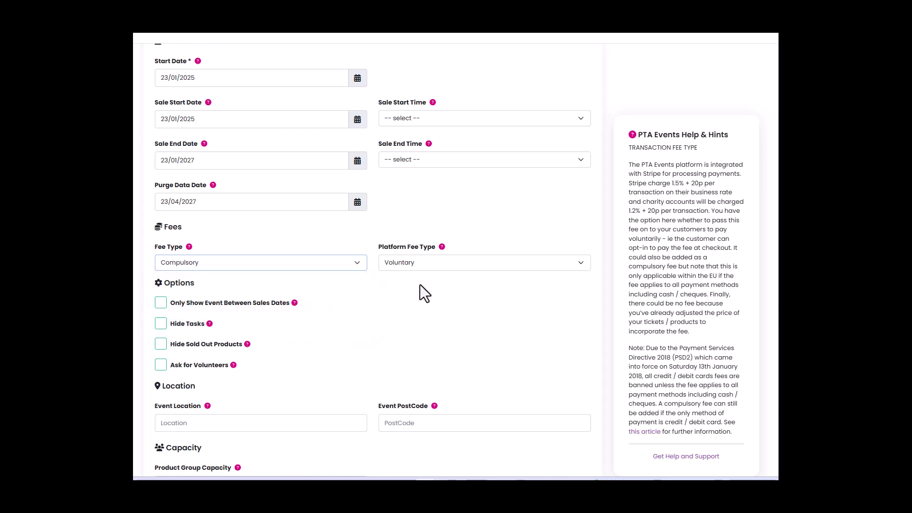
{"action": "left_click", "coordinate": [437, 264]}
{"action": "left_click", "coordinate": [431, 289]}
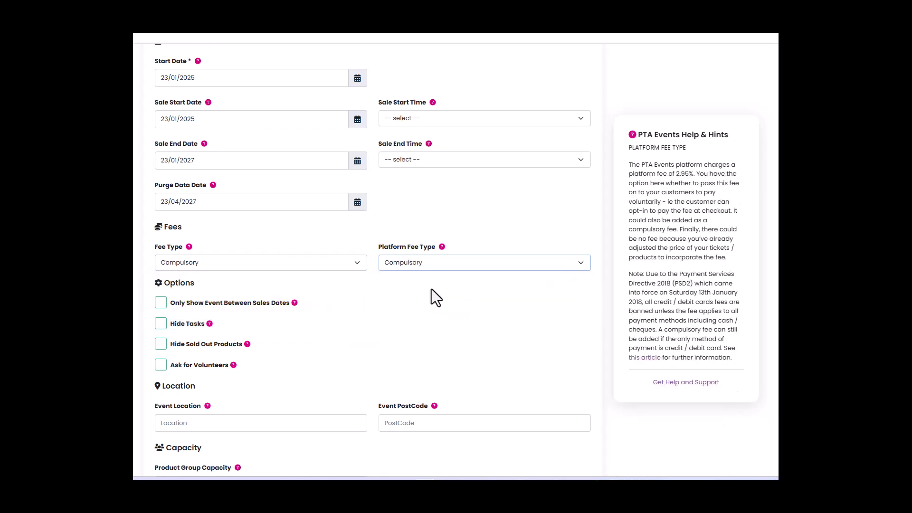
Step: Leave the remaining options, location, capacity and image settings at their defaults and save the product group
{"action": "scroll", "coordinate": [405, 314], "scroll_direction": "down", "scroll_amount": 4}
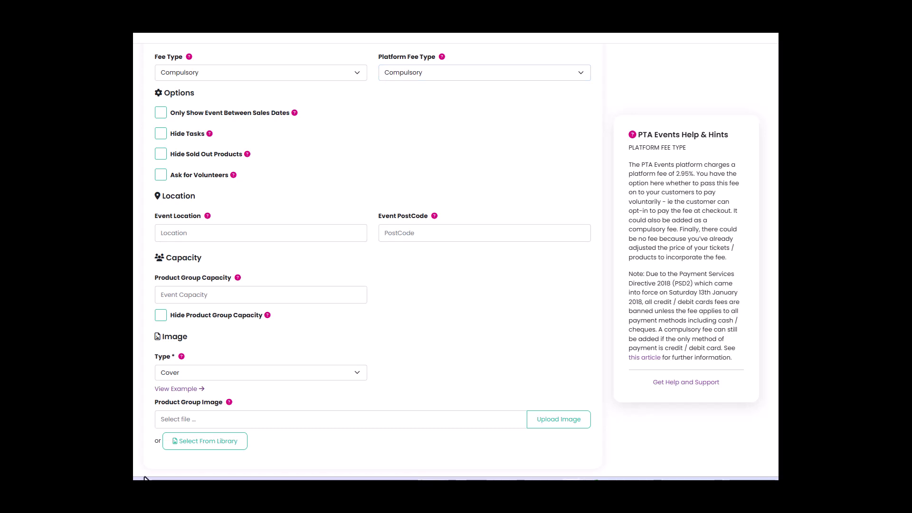
{"action": "scroll", "coordinate": [225, 445], "scroll_direction": "down", "scroll_amount": 2}
{"action": "left_click", "coordinate": [195, 397]}
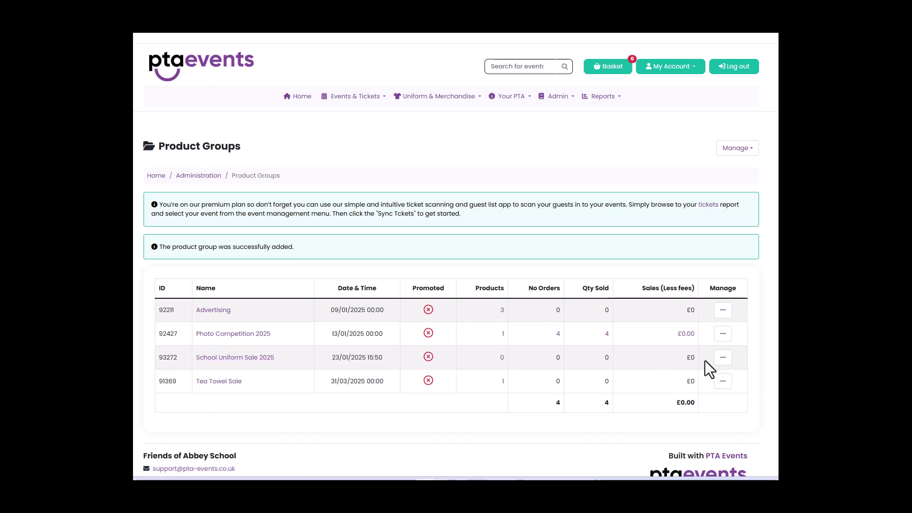
Step: Open the products of the School Uniform Sale 2025 group and start adding a new product
{"action": "left_click", "coordinate": [723, 359]}
{"action": "left_click", "coordinate": [684, 390]}
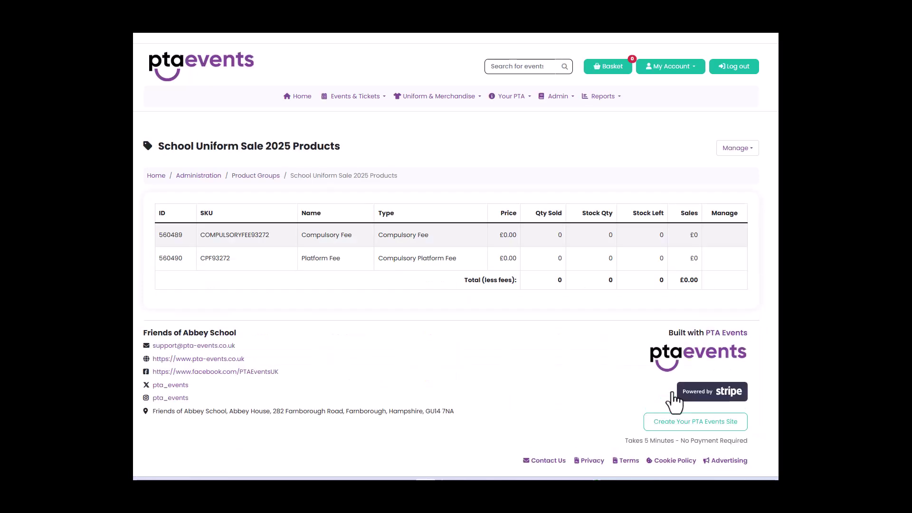
{"action": "left_click", "coordinate": [737, 149]}
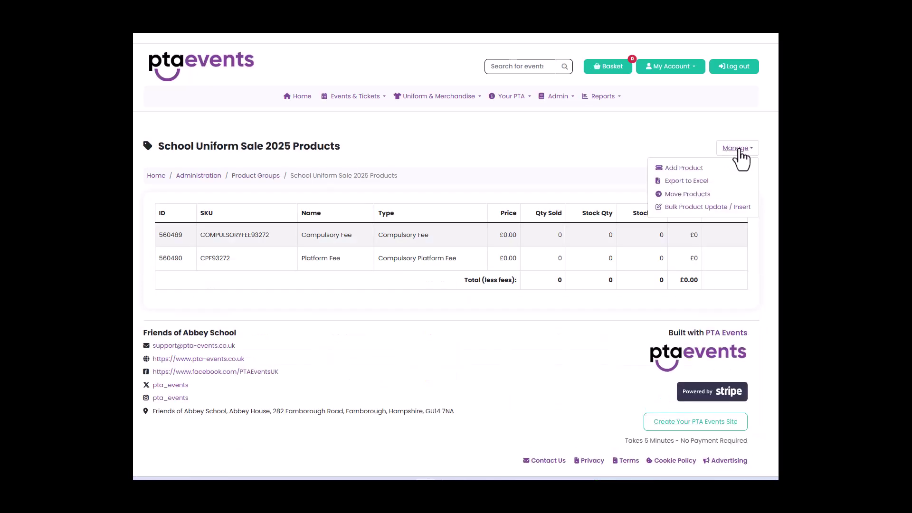
{"action": "left_click", "coordinate": [698, 170]}
Step: Name the new product Summer Dress - Long and set its type to Product, leaving the SKU blank
{"action": "left_click", "coordinate": [275, 244]}
{"action": "type", "text": "Summer Dre"}
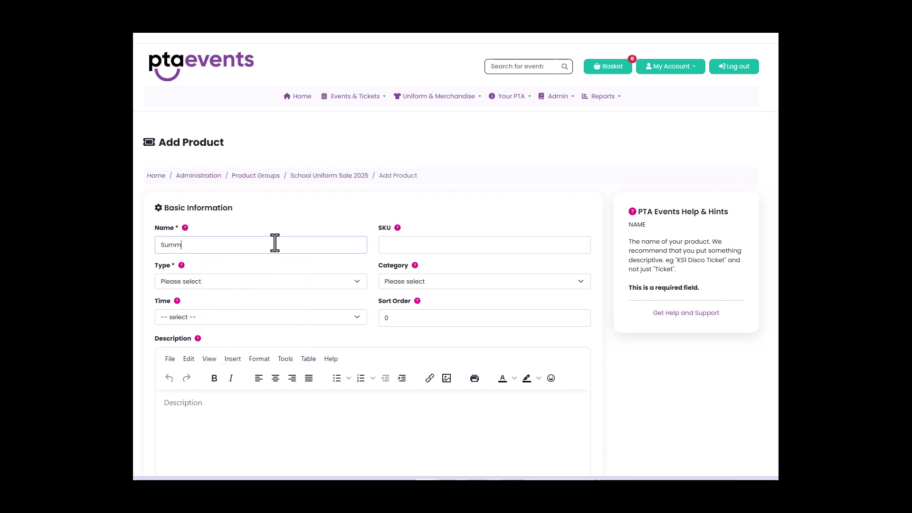
{"action": "type", "text": "ss - Long"}
{"action": "left_click", "coordinate": [431, 244]}
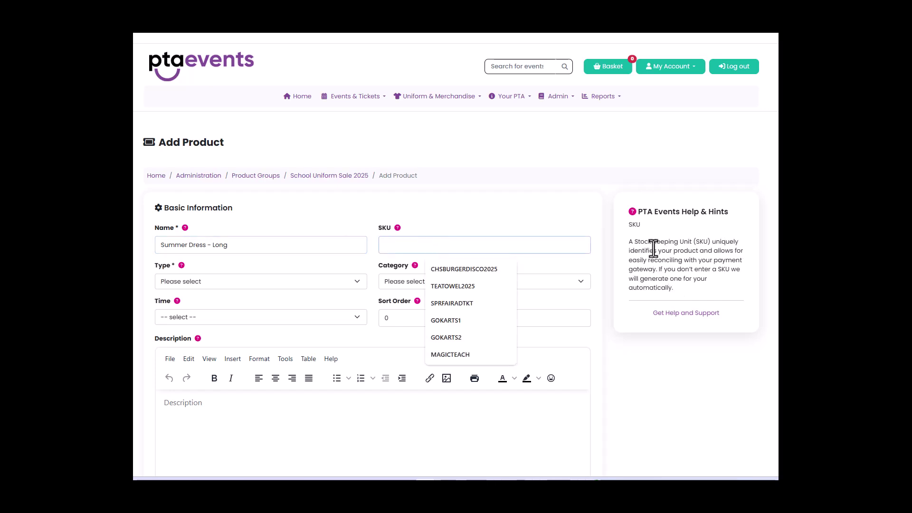
{"action": "left_click", "coordinate": [247, 280]}
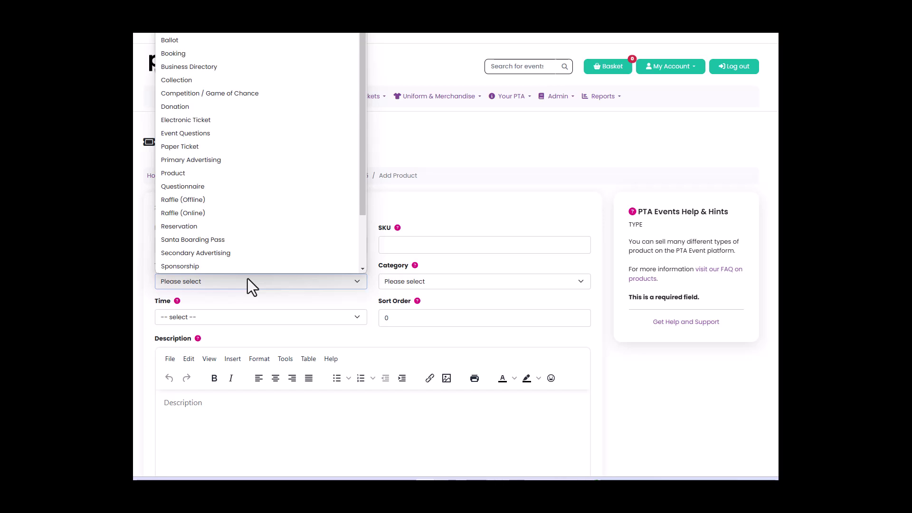
{"action": "left_click", "coordinate": [232, 177]}
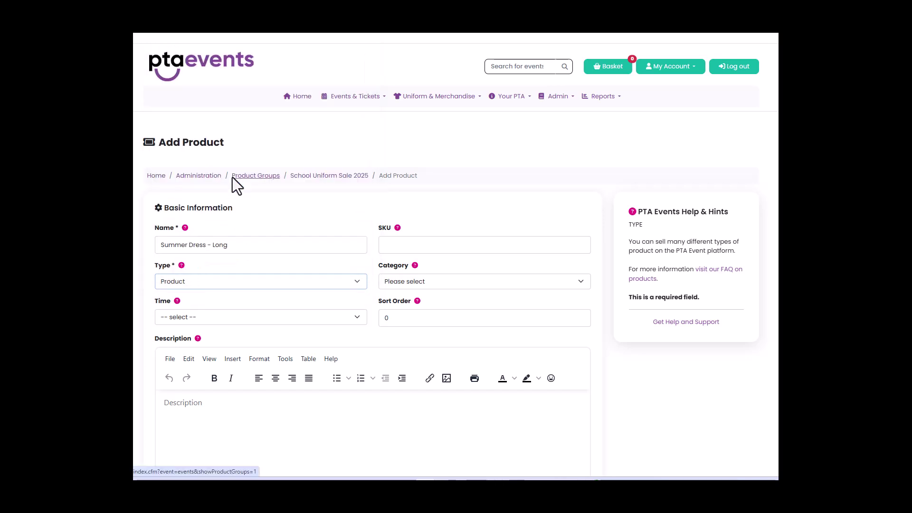
Step: Set the price to £4.50 and the stock quantity to 4, leave the other options at their defaults, and add the product
{"action": "scroll", "coordinate": [319, 322], "scroll_direction": "down", "scroll_amount": 6}
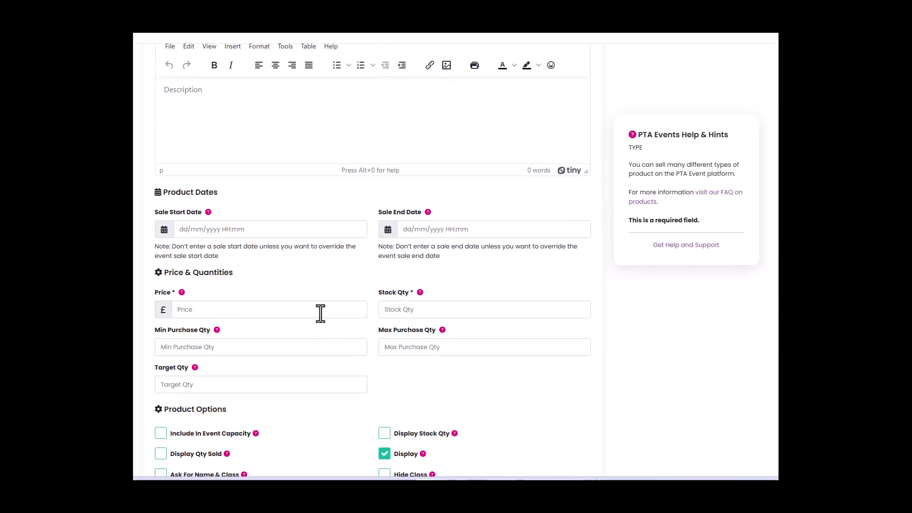
{"action": "left_click", "coordinate": [321, 309]}
{"action": "type", "text": "4.50"}
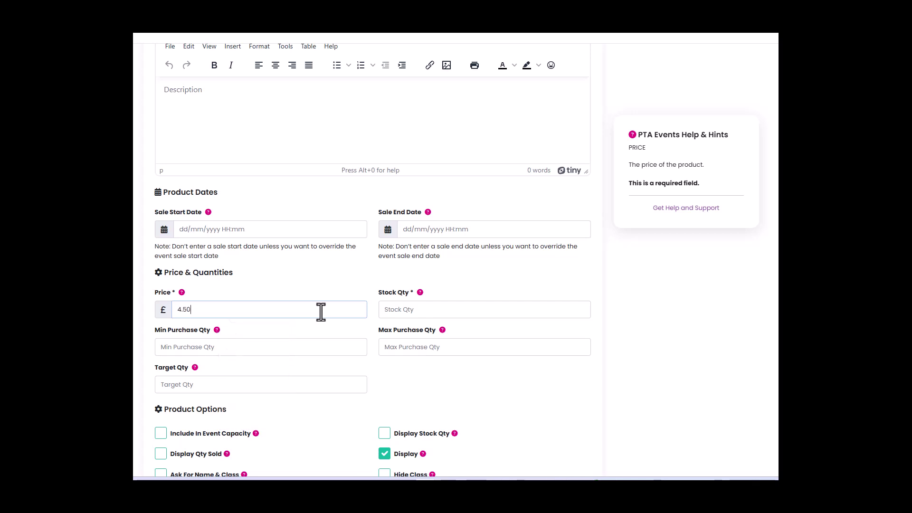
{"action": "left_click", "coordinate": [434, 309]}
{"action": "type", "text": "4"}
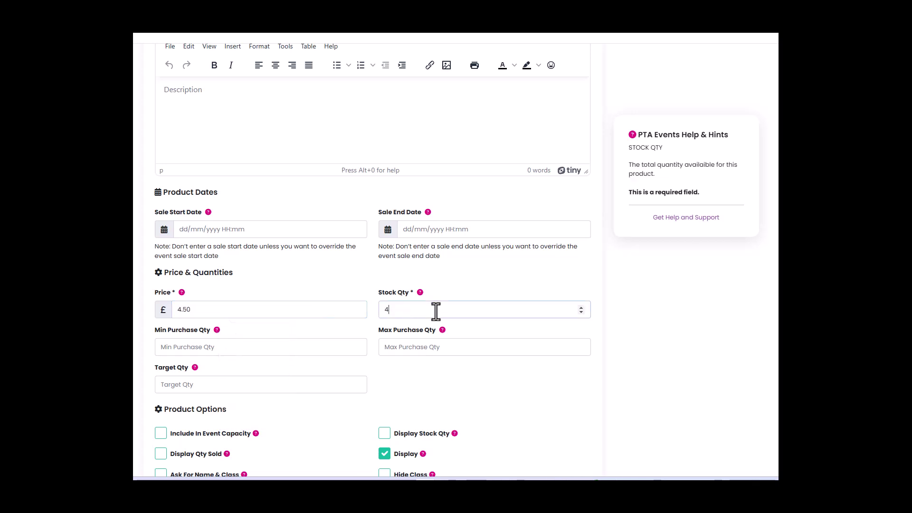
{"action": "scroll", "coordinate": [305, 324], "scroll_direction": "down", "scroll_amount": 6}
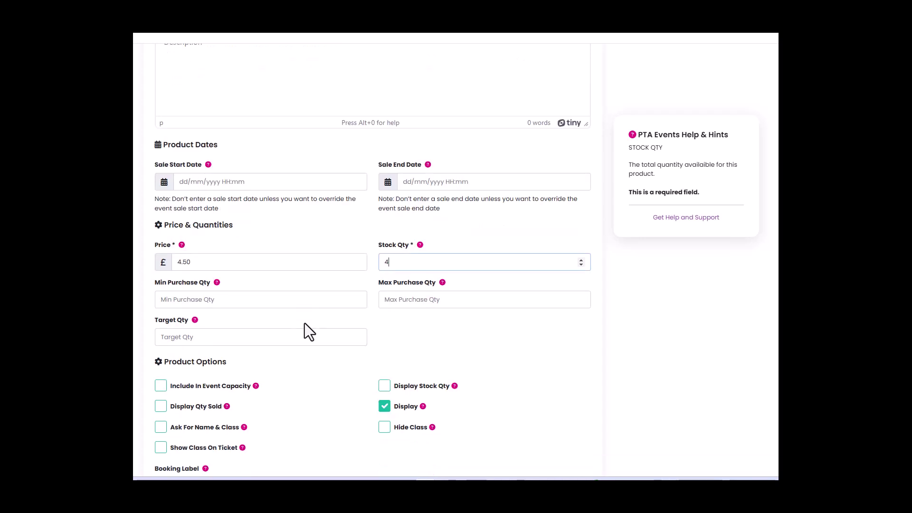
{"action": "scroll", "coordinate": [309, 328], "scroll_direction": "down", "scroll_amount": 1}
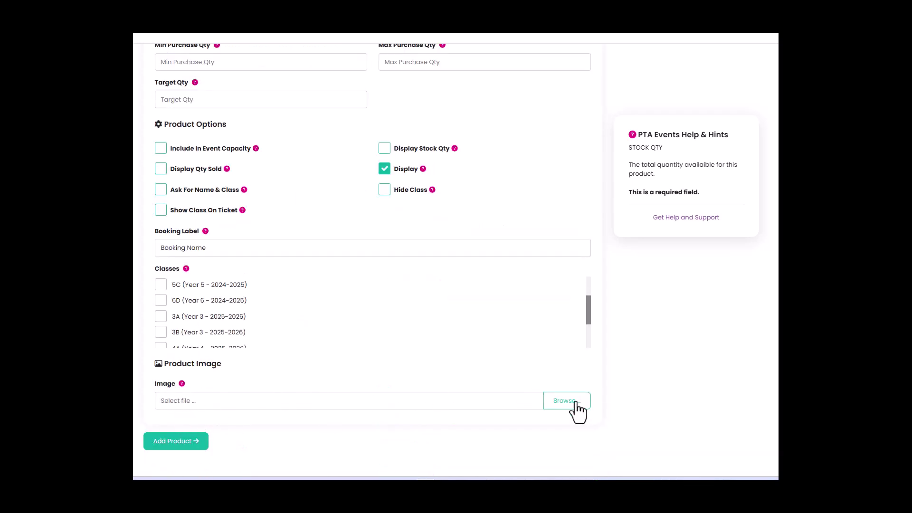
{"action": "left_click", "coordinate": [176, 441]}
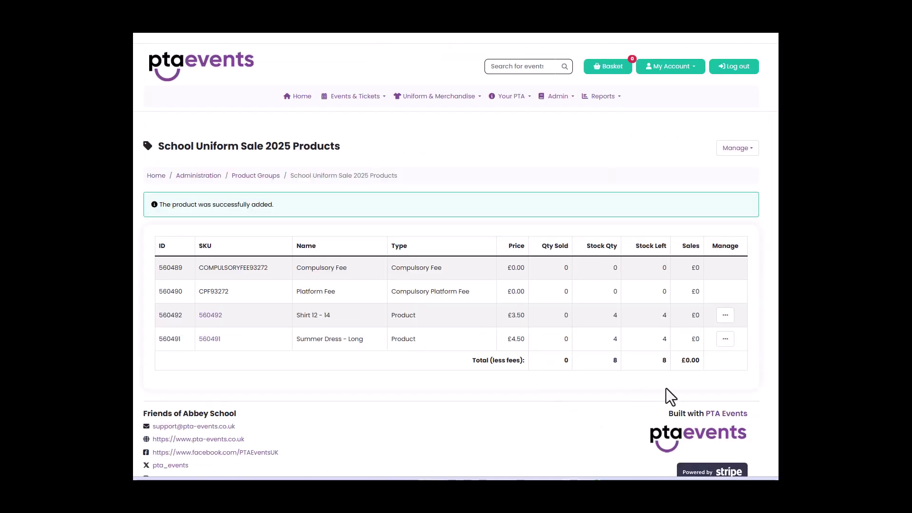
Step: Copy the Summer Dress - Long product within the School Uniform Sale 2025 group
{"action": "left_click", "coordinate": [725, 339]}
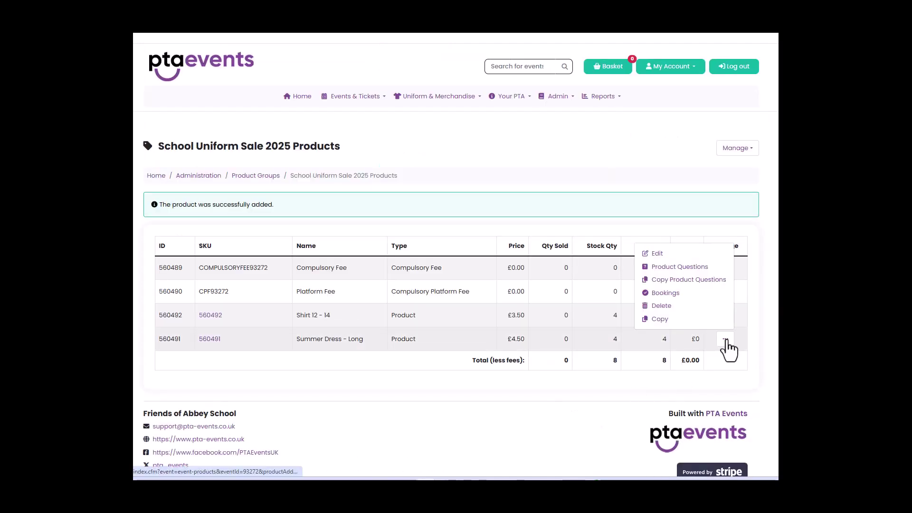
{"action": "left_click", "coordinate": [691, 319]}
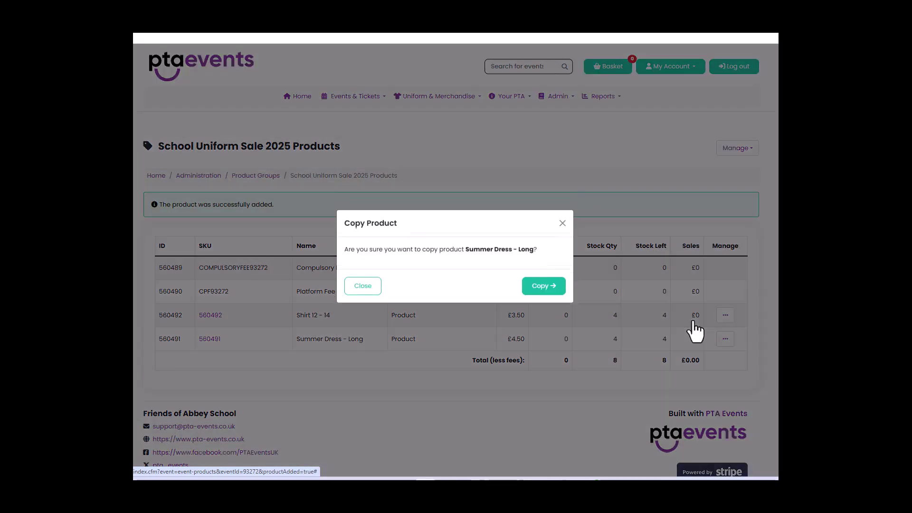
{"action": "left_click", "coordinate": [549, 297]}
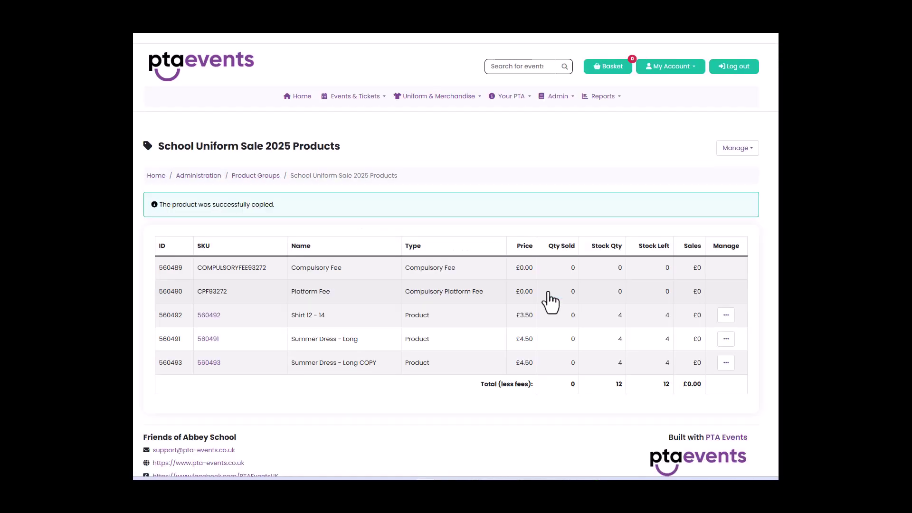
Step: Open the copied Summer Dress product for editing and rename it as Shorts 30"
{"action": "left_click", "coordinate": [207, 362]}
{"action": "left_click_drag", "start_coordinate": [259, 244], "coordinate": [141, 242]}
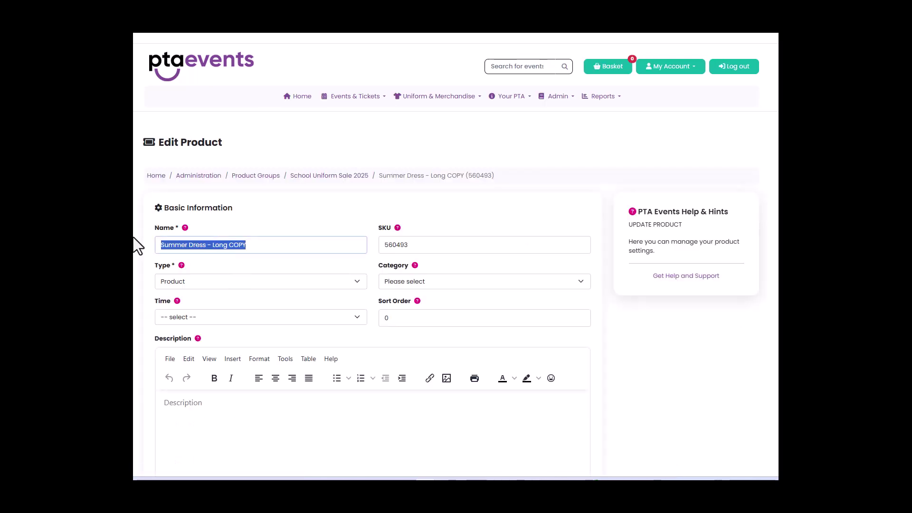
{"action": "type", "text": "Shorts 30\""}
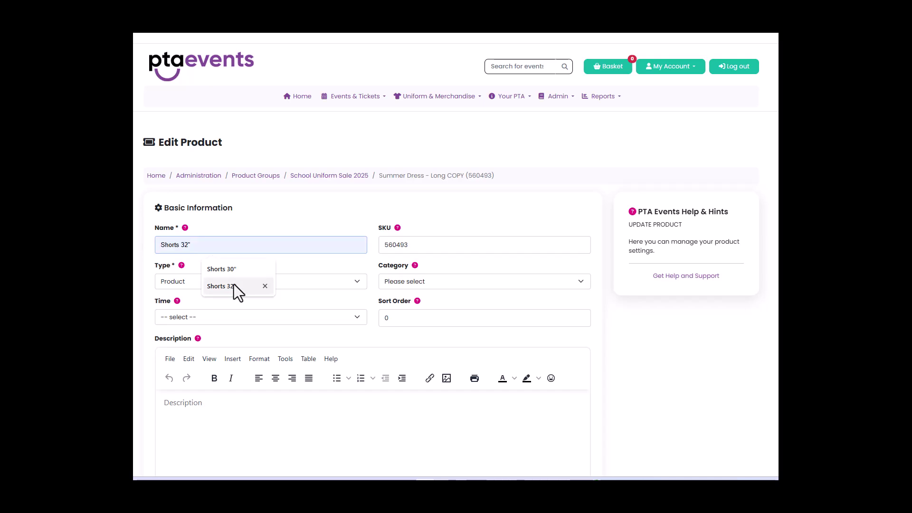
{"action": "left_click", "coordinate": [233, 285]}
Step: Set the shorts' price to £4.00 and stock quantity to 2, and save the updated product
{"action": "scroll", "coordinate": [250, 341], "scroll_direction": "down", "scroll_amount": 5}
{"action": "scroll", "coordinate": [250, 341], "scroll_direction": "down", "scroll_amount": 7}
{"action": "left_click", "coordinate": [200, 291]}
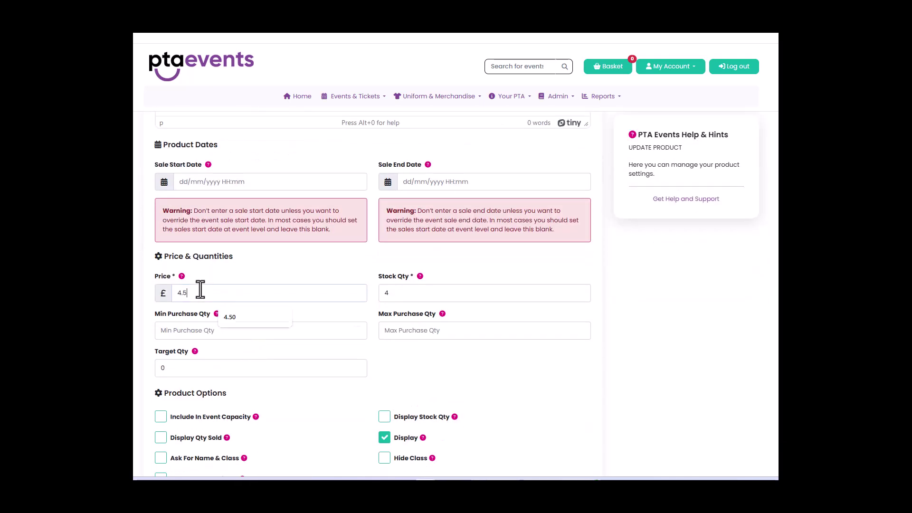
{"action": "key", "text": "BackSpace"}
{"action": "key", "text": "BackSpace"}
{"action": "type", "text": ".0"}
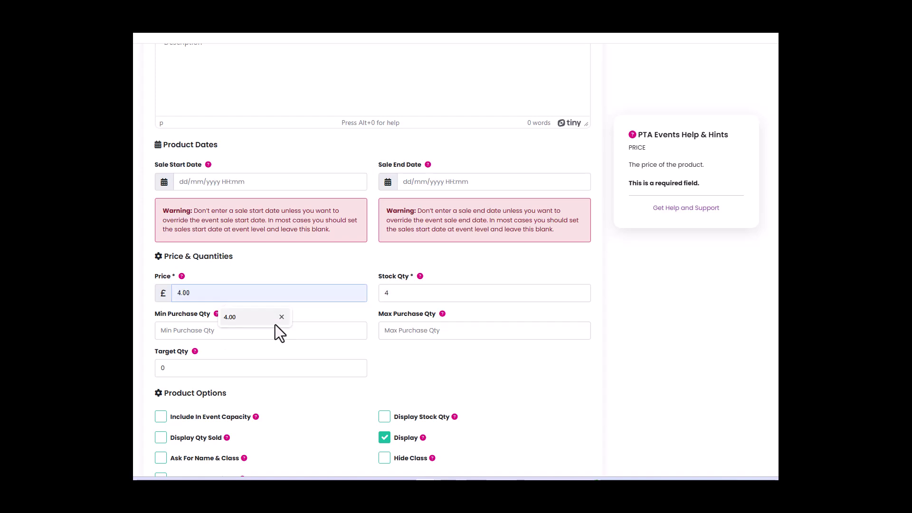
{"action": "left_click", "coordinate": [408, 291]}
{"action": "key", "text": "BackSpace"}
{"action": "type", "text": "2"}
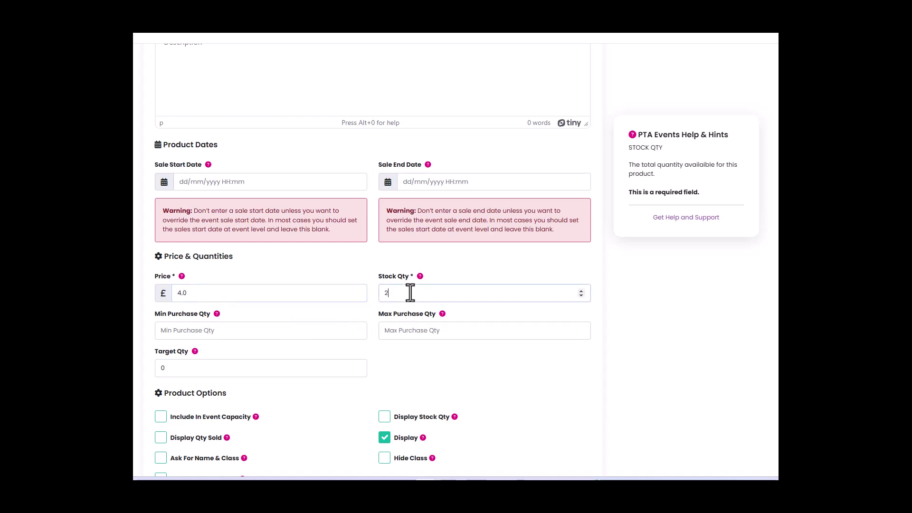
{"action": "scroll", "coordinate": [266, 352], "scroll_direction": "down", "scroll_amount": 7}
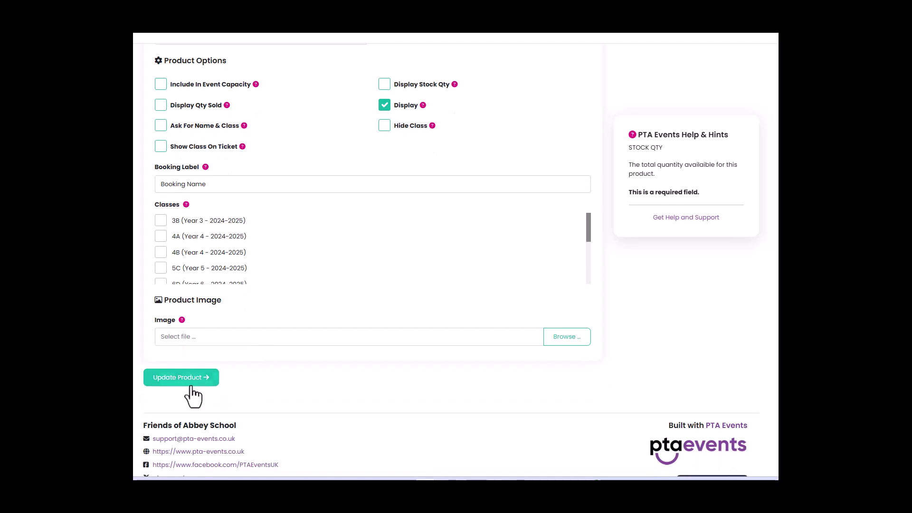
{"action": "left_click", "coordinate": [186, 378]}
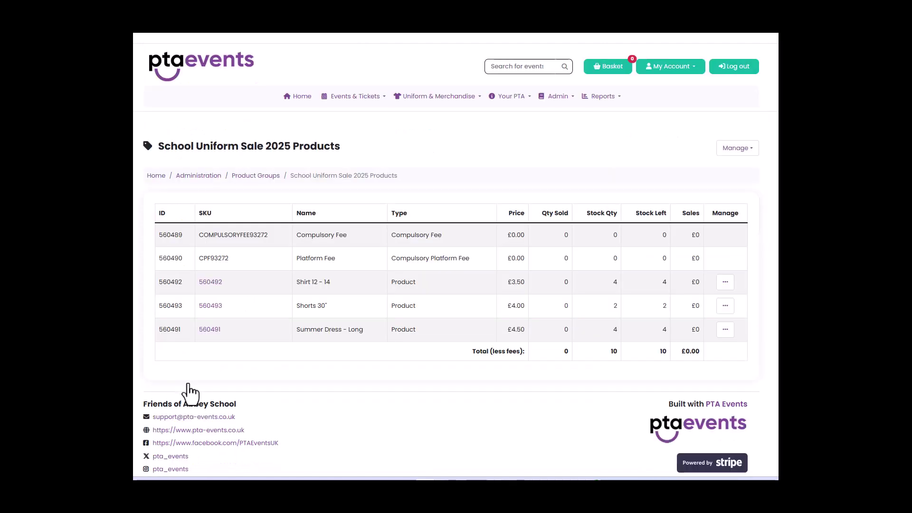
Step: Open the School Uniform Sale 2025 shop page and add one Shirt 12 - 14 and one Shorts 30" to the basket
{"action": "left_click", "coordinate": [425, 97]}
{"action": "left_click", "coordinate": [430, 141]}
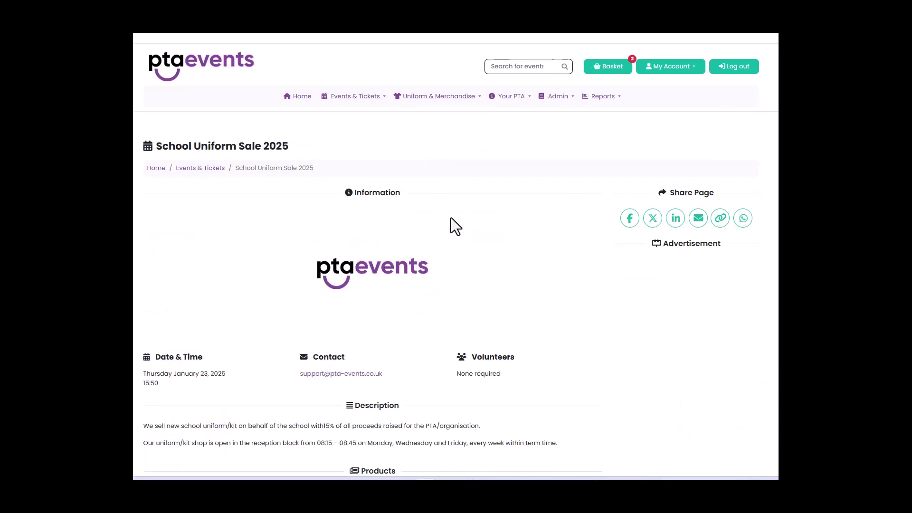
{"action": "scroll", "coordinate": [614, 357], "scroll_direction": "down", "scroll_amount": 2}
{"action": "scroll", "coordinate": [619, 366], "scroll_direction": "down", "scroll_amount": 1}
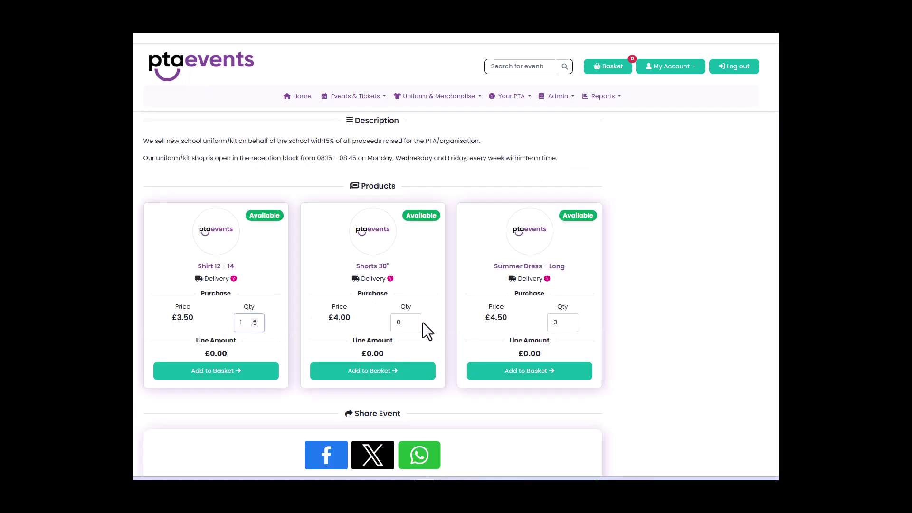
{"action": "left_click", "coordinate": [412, 320]}
{"action": "left_click", "coordinate": [386, 374]}
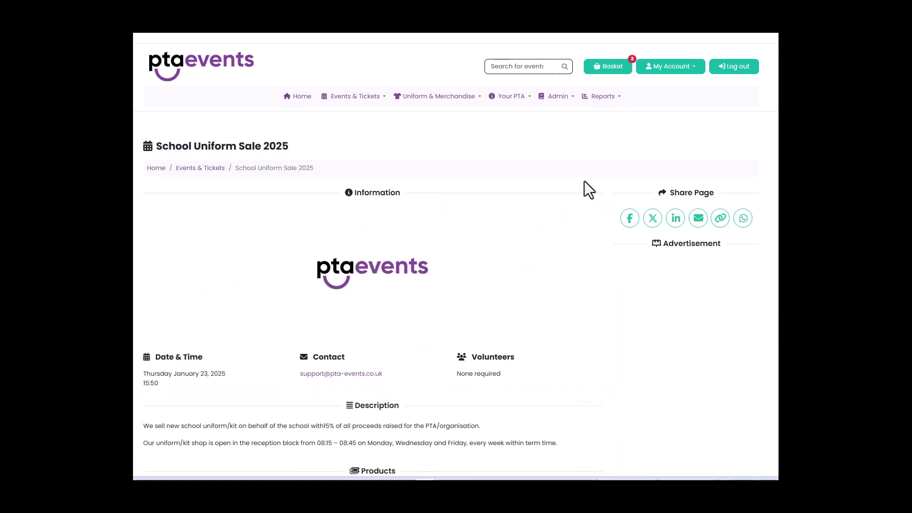
Step: Open the basket and continue to checkout to review the order's items and fees
{"action": "left_click", "coordinate": [605, 68]}
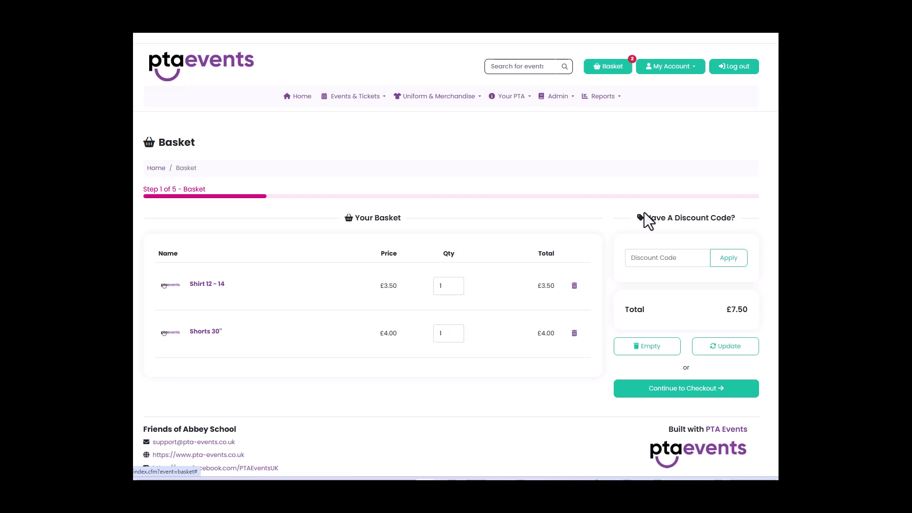
{"action": "left_click", "coordinate": [715, 391]}
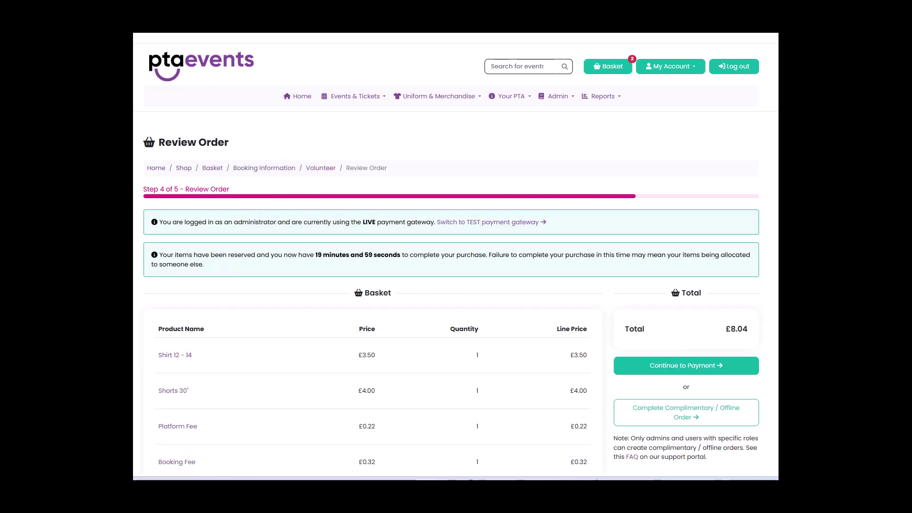
{"action": "scroll", "coordinate": [617, 285], "scroll_direction": "down", "scroll_amount": 2}
Step: Return to the School Uniform Sale 2025 shop page and examine its product listings
{"action": "left_click", "coordinate": [436, 96]}
{"action": "left_click", "coordinate": [430, 142]}
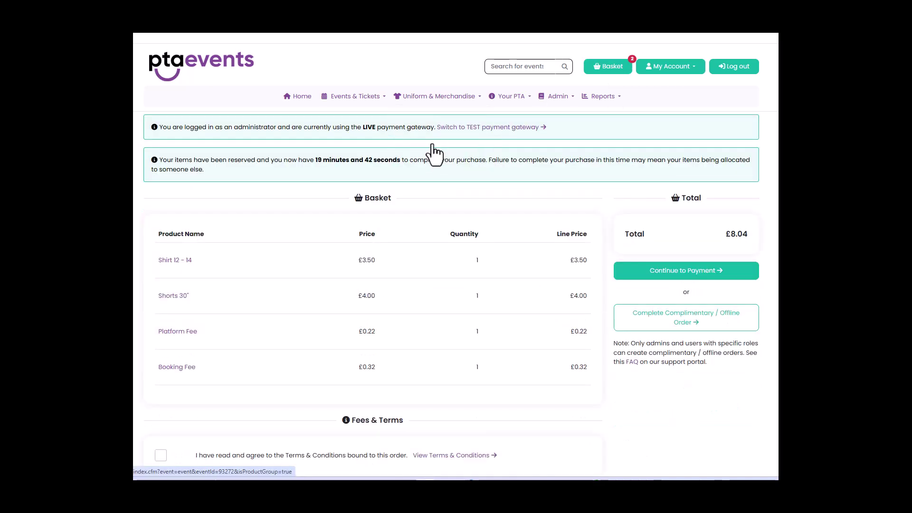
{"action": "scroll", "coordinate": [614, 358], "scroll_direction": "down", "scroll_amount": 6}
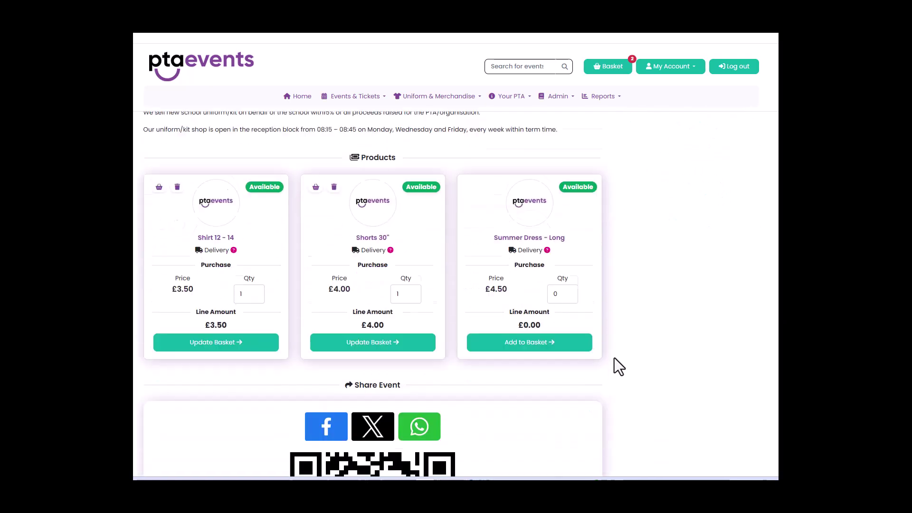